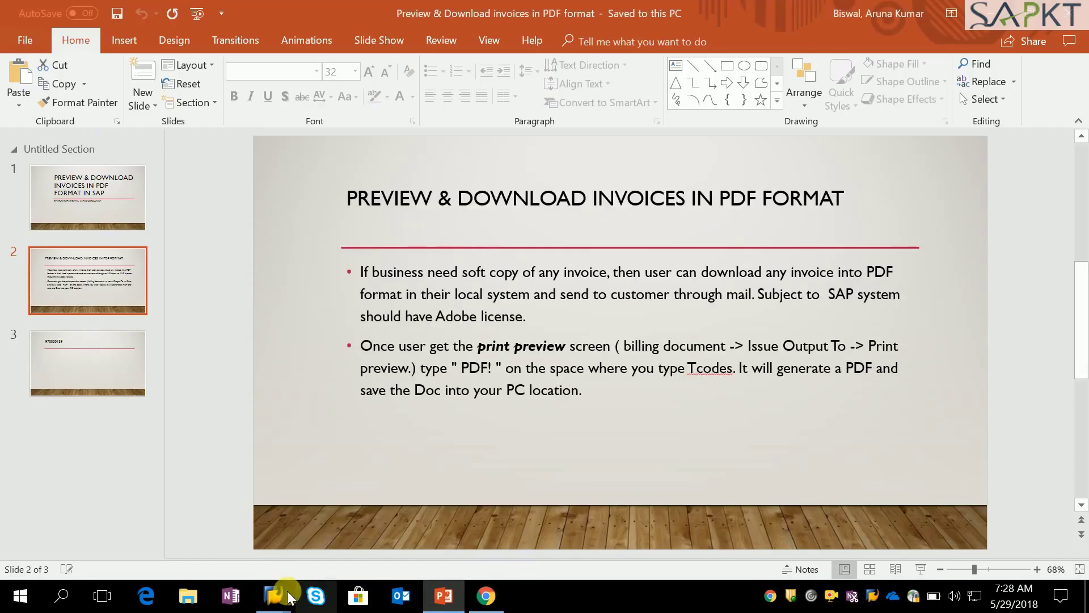
# Step: Bring up the open SAP windows from the taskbar after the PDF download slide
pyautogui.click(288, 598)
# Step: Preview the ZDES Invoice Spain output of billing document 970000139 via Issue Output To
pyautogui.click(346, 533)
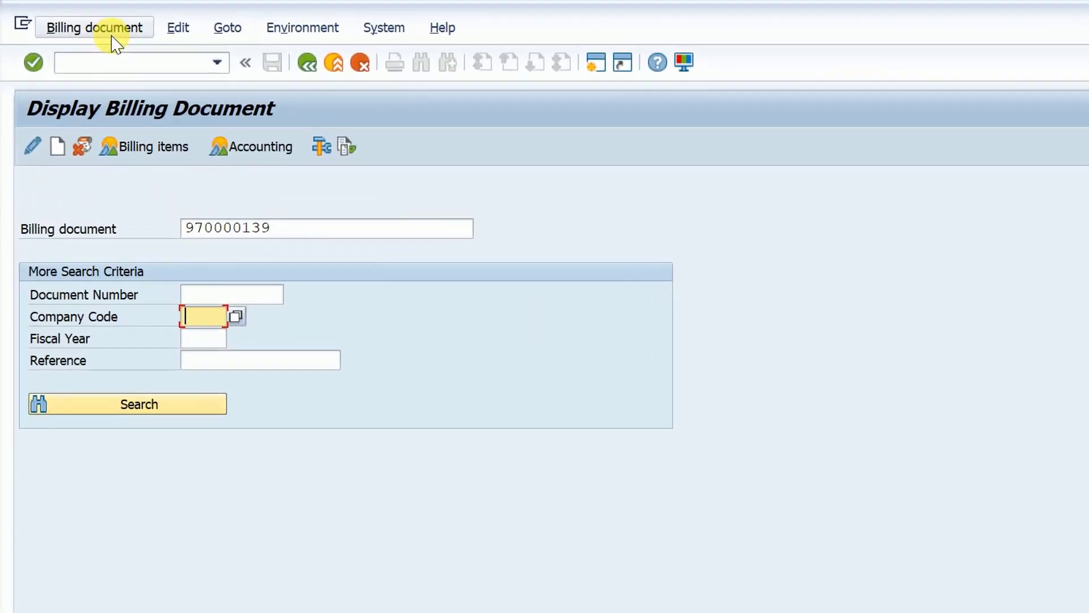
pyautogui.click(115, 38)
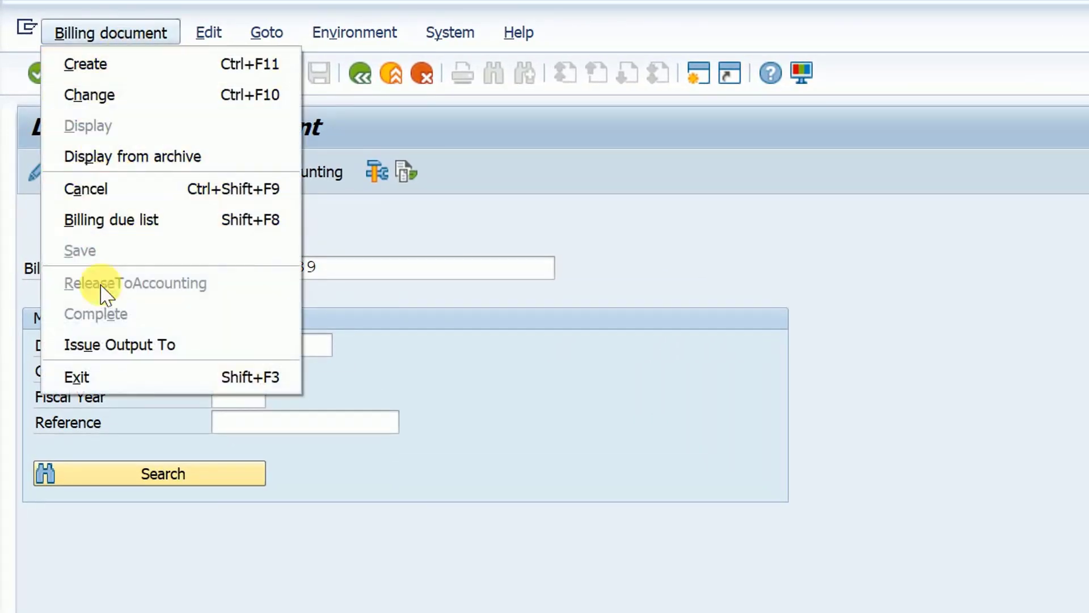
pyautogui.click(125, 357)
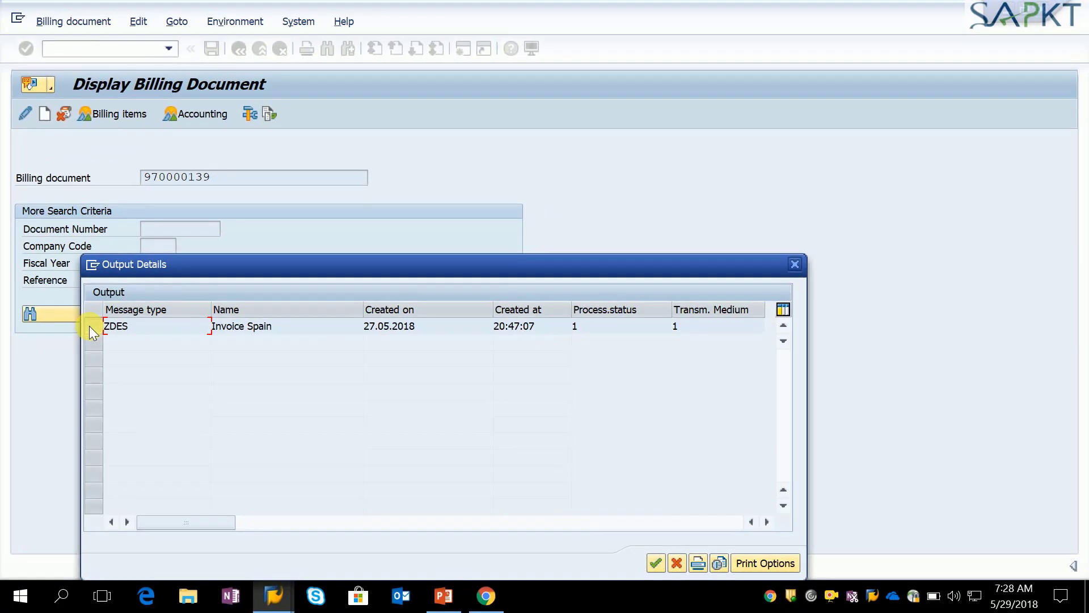
pyautogui.click(89, 326)
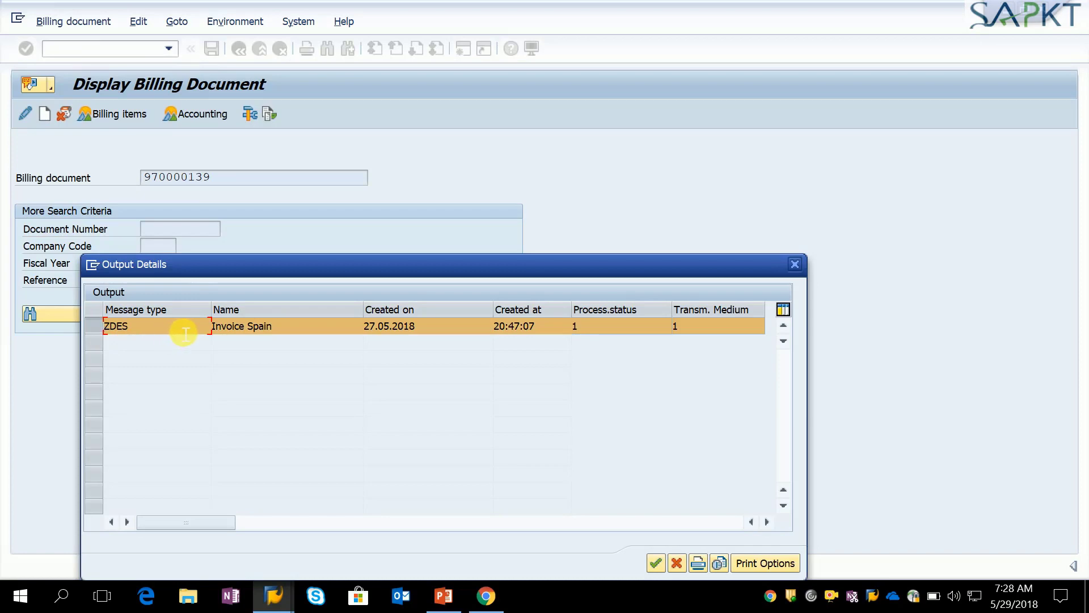
pyautogui.click(720, 564)
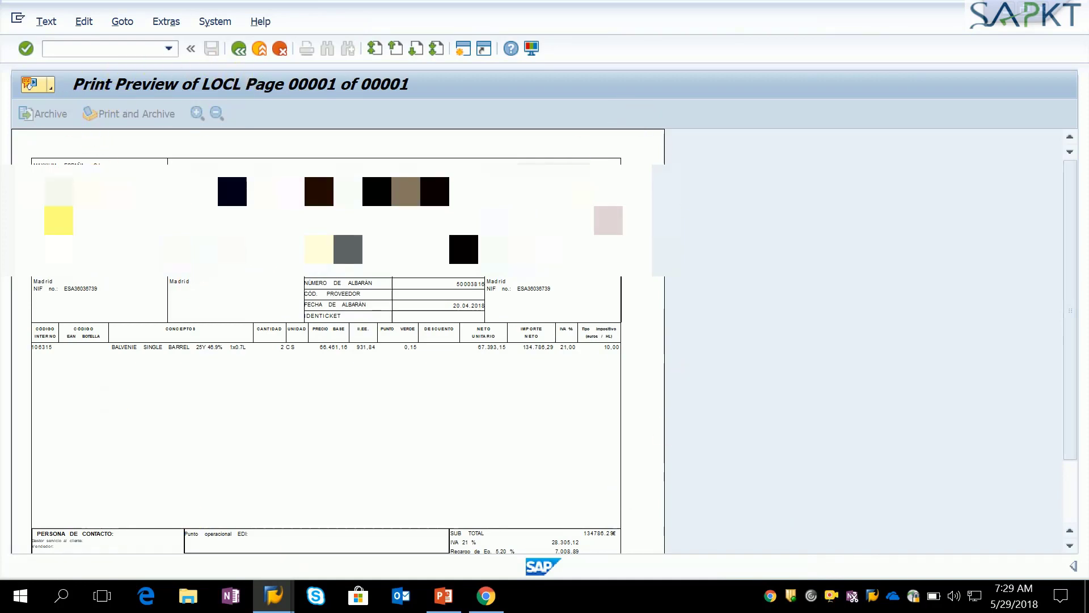
# Step: Run the PDF! command to show the invoice as a PDF preview
pyautogui.click(70, 55)
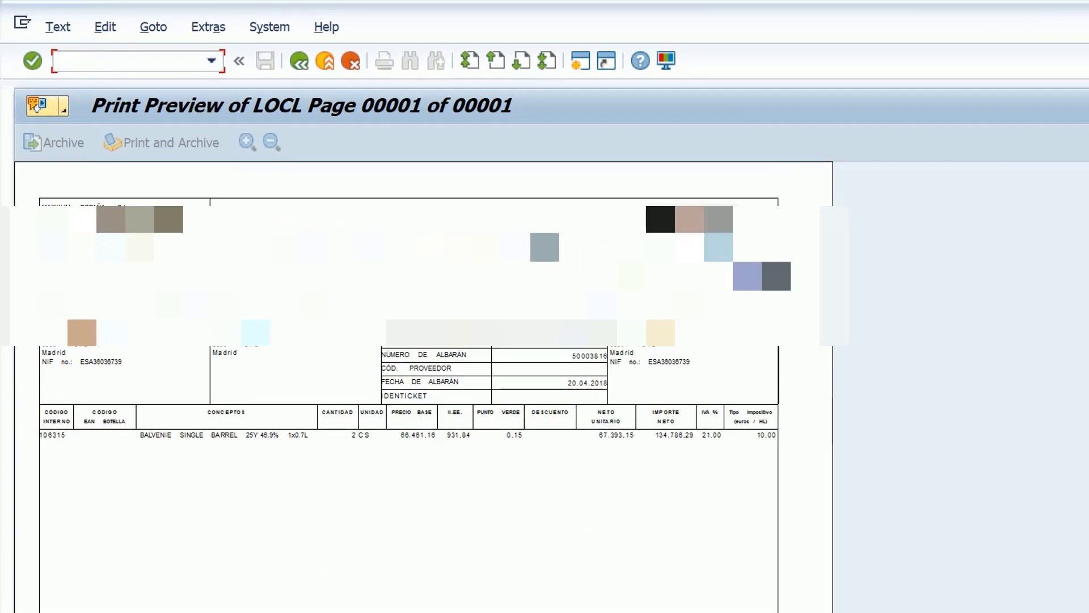
pyautogui.write('PDF')
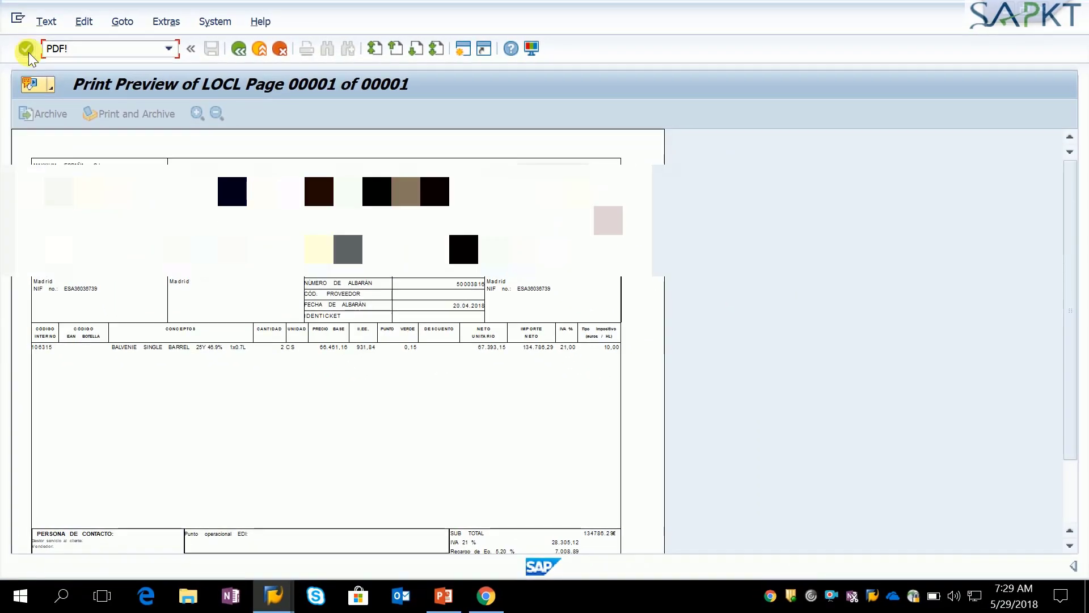
pyautogui.click(27, 50)
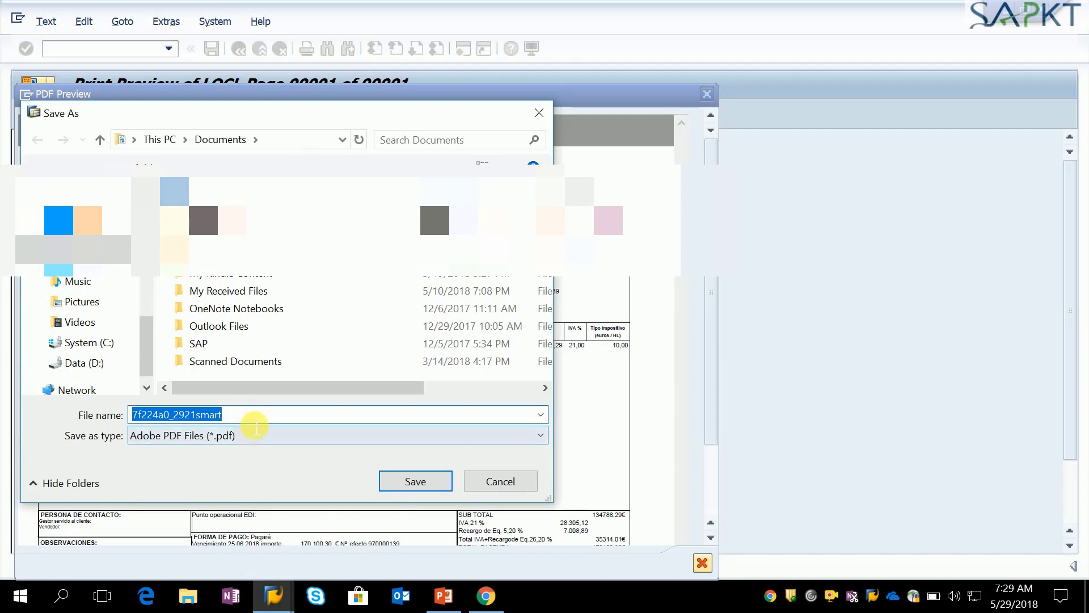
pyautogui.write('INV')
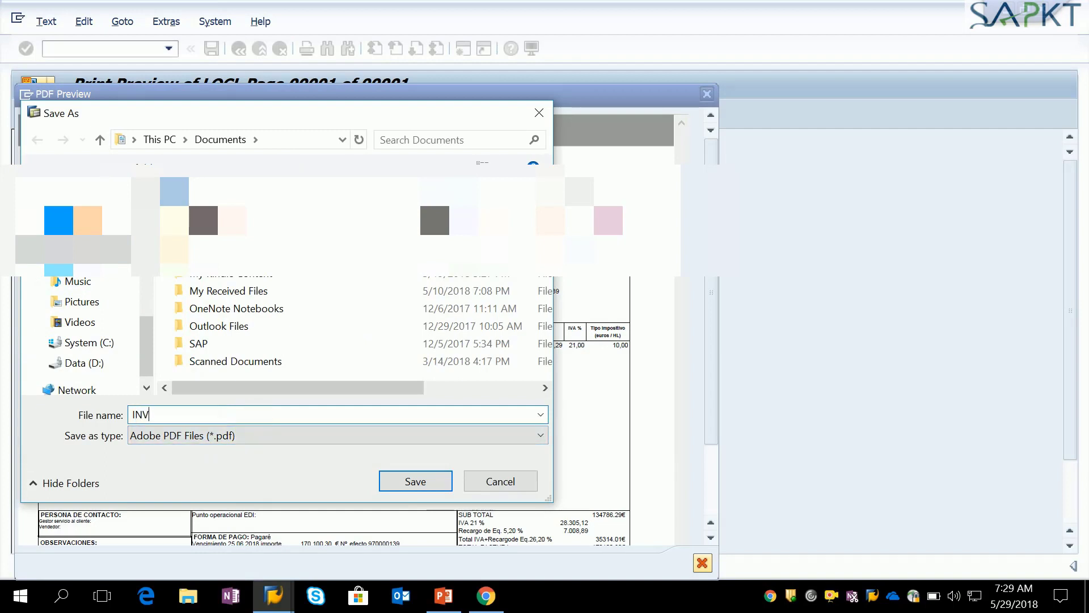
# Step: Save the PDF in Documents under the name Invoice-970000139
pyautogui.press('BackSpace')
pyautogui.press('BackSpace')
pyautogui.write('nvoice')
pyautogui.write('-')
pyautogui.write('970000139')
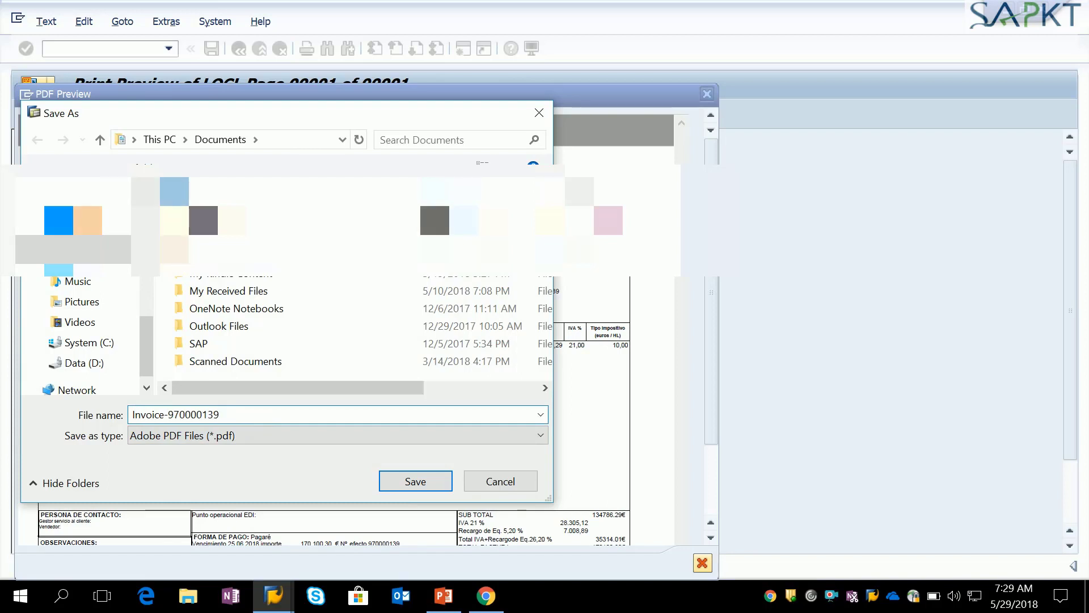
pyautogui.click(410, 487)
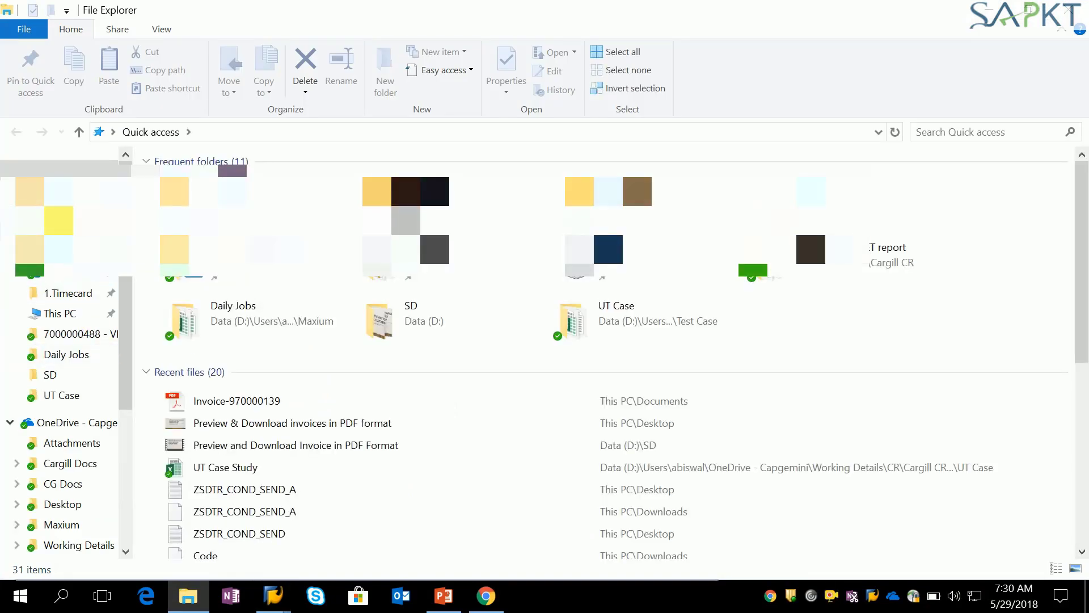
# Step: Open Invoice-970000139 from the Documents folder in File Explorer
pyautogui.click(59, 221)
pyautogui.click(209, 368)
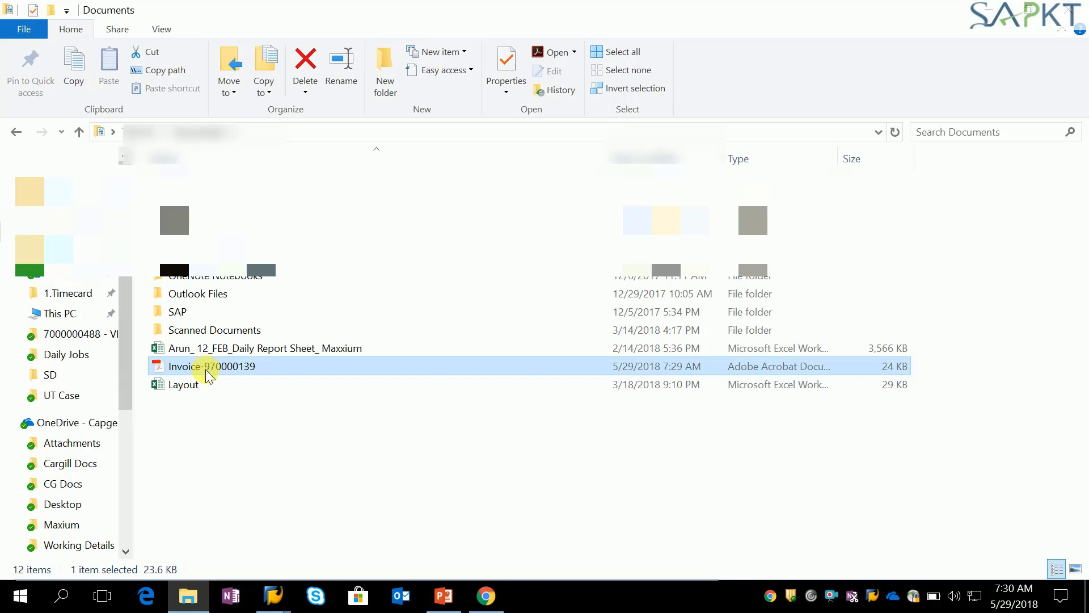
pyautogui.doubleClick(209, 374)
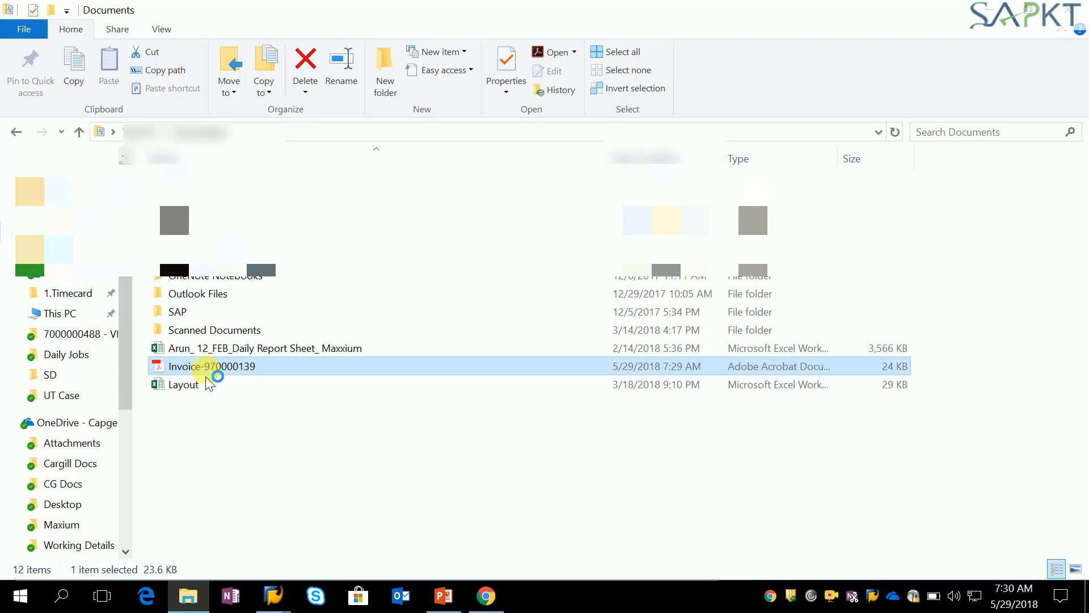